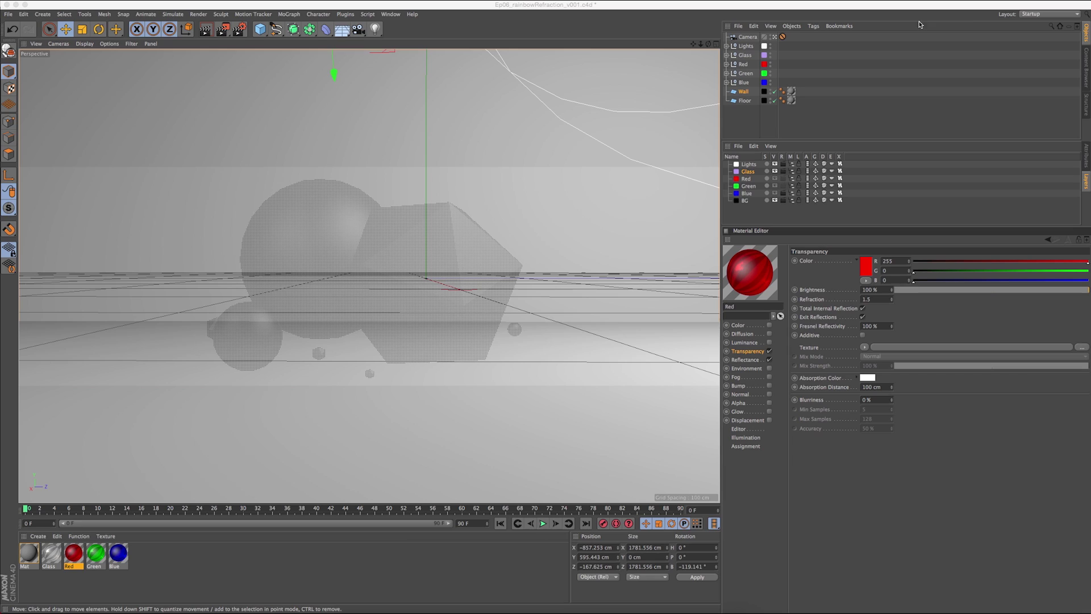
Step: Switch to Preview and view the final composite Ep06_rainbowRefraction_FINAL.tif, then close the image window
{"action": "left_click", "coordinate": [528, 8]}
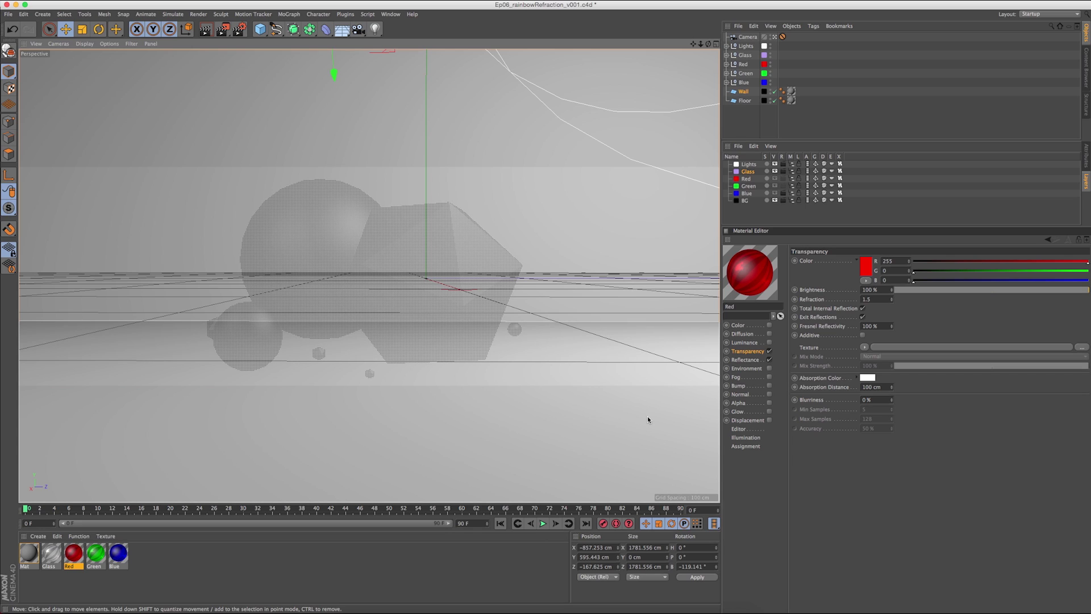
{"action": "left_click", "coordinate": [713, 607]}
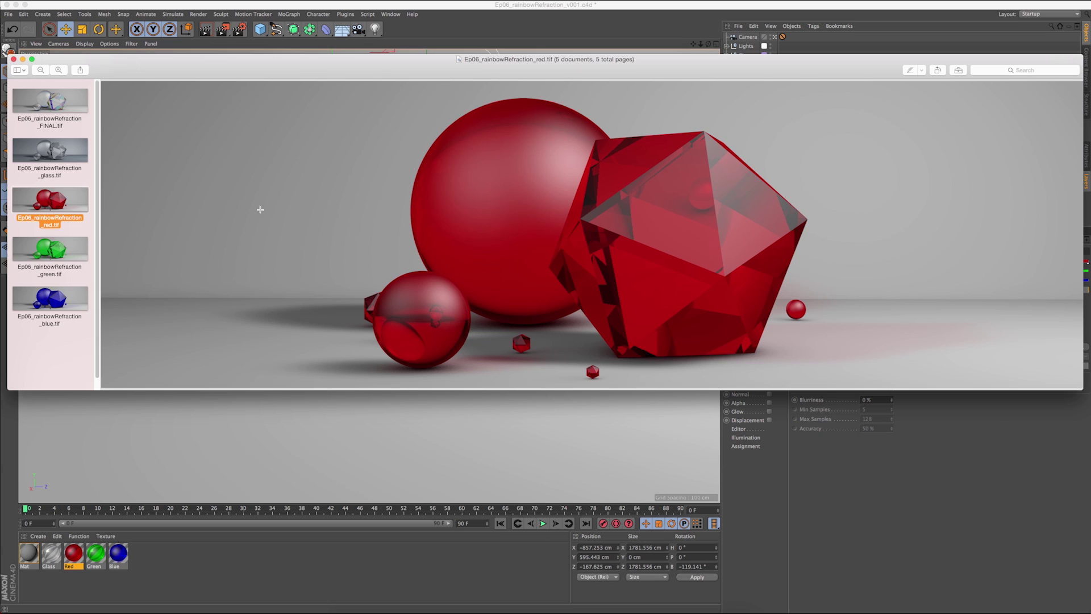
{"action": "key", "text": "Up"}
{"action": "key", "text": "Up"}
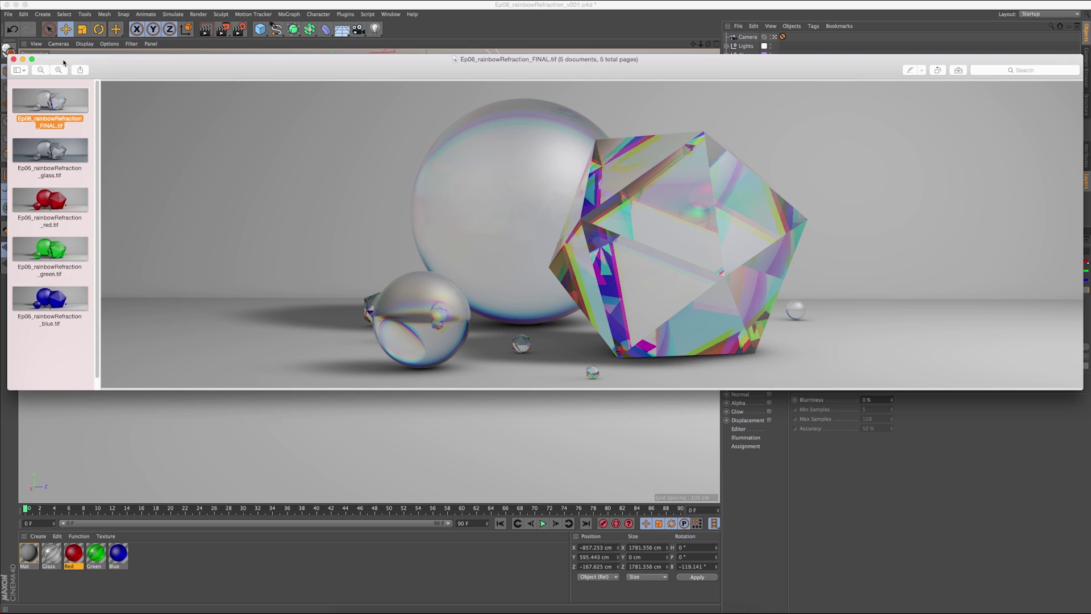
{"action": "left_click", "coordinate": [14, 59]}
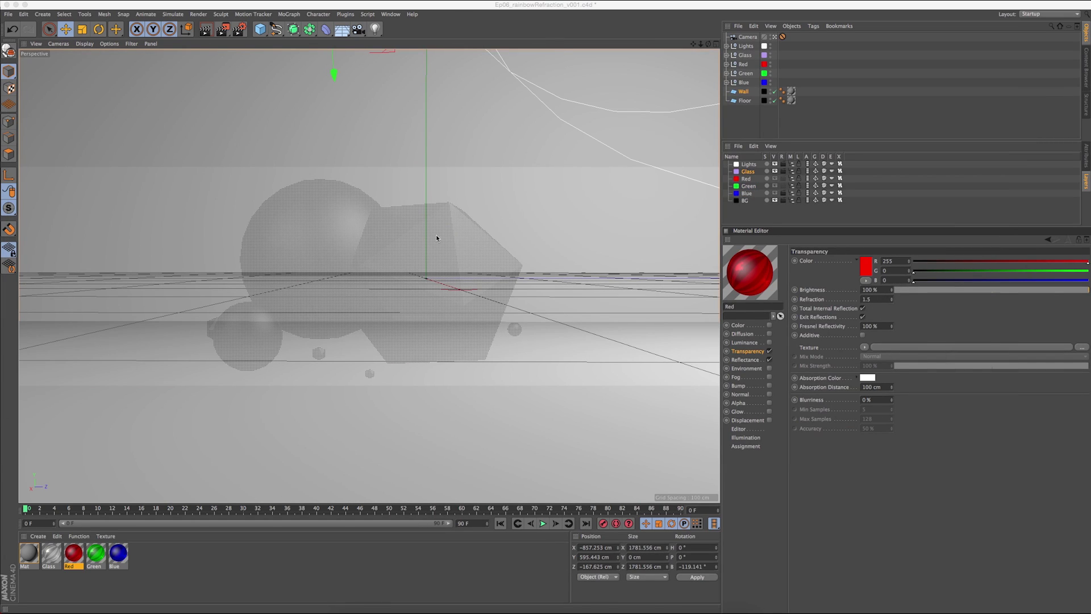
Step: Select the large sphere in the Cinema 4D scene and compare it with the plain glass render in Preview
{"action": "left_click", "coordinate": [369, 259]}
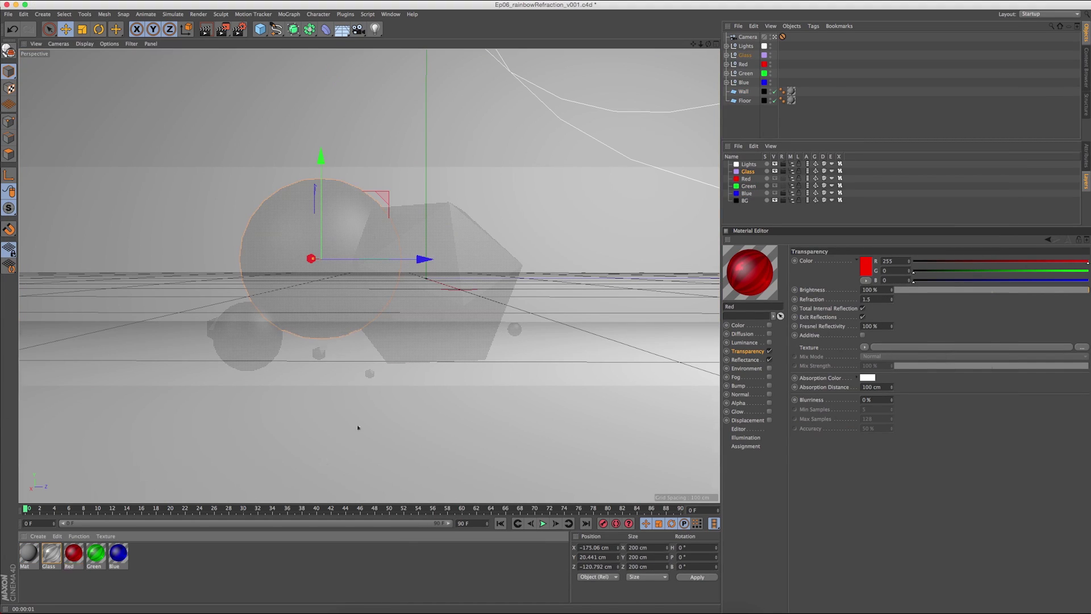
{"action": "left_click", "coordinate": [713, 607]}
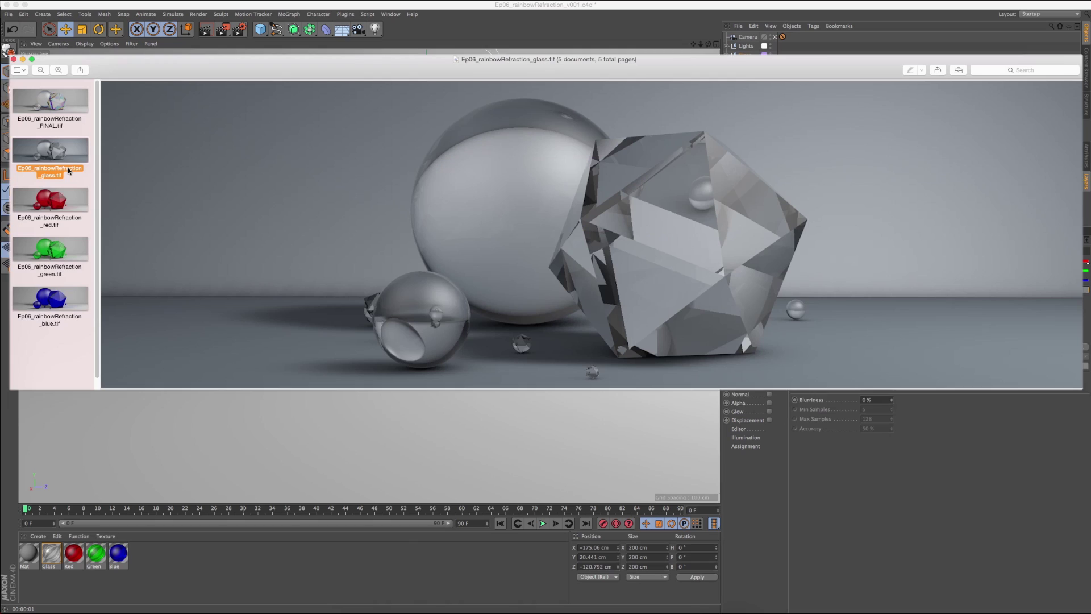
{"action": "left_click", "coordinate": [350, 463]}
Step: Open the Glass material and examine its Reflectance and Transparency channels, including the Refraction value
{"action": "double_click", "coordinate": [51, 554]}
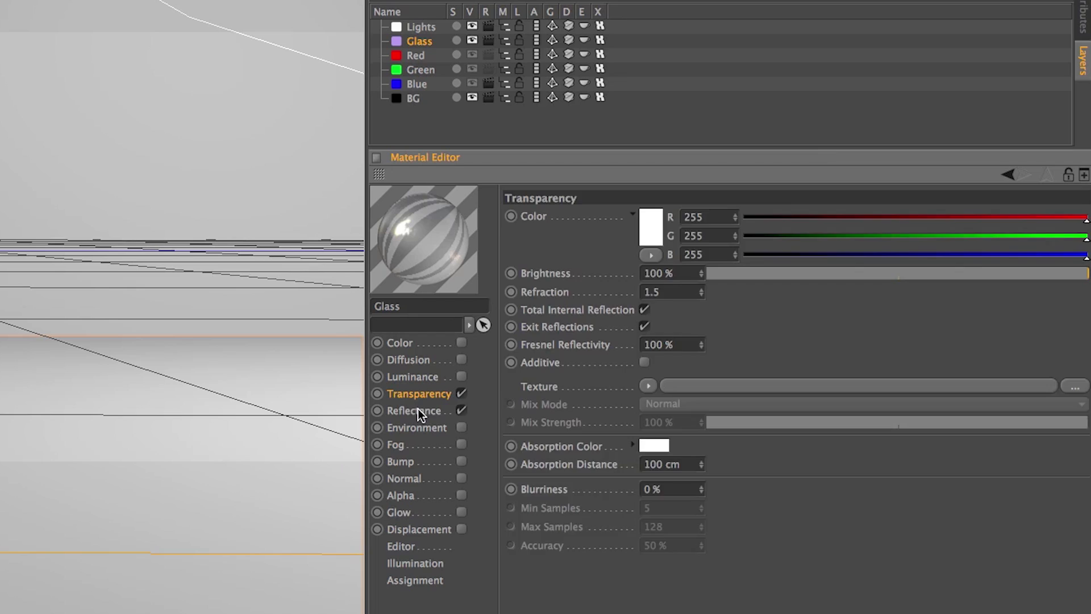
{"action": "left_click", "coordinate": [746, 359]}
{"action": "left_click", "coordinate": [416, 394]}
{"action": "left_click_drag", "start_coordinate": [670, 291], "coordinate": [642, 291]}
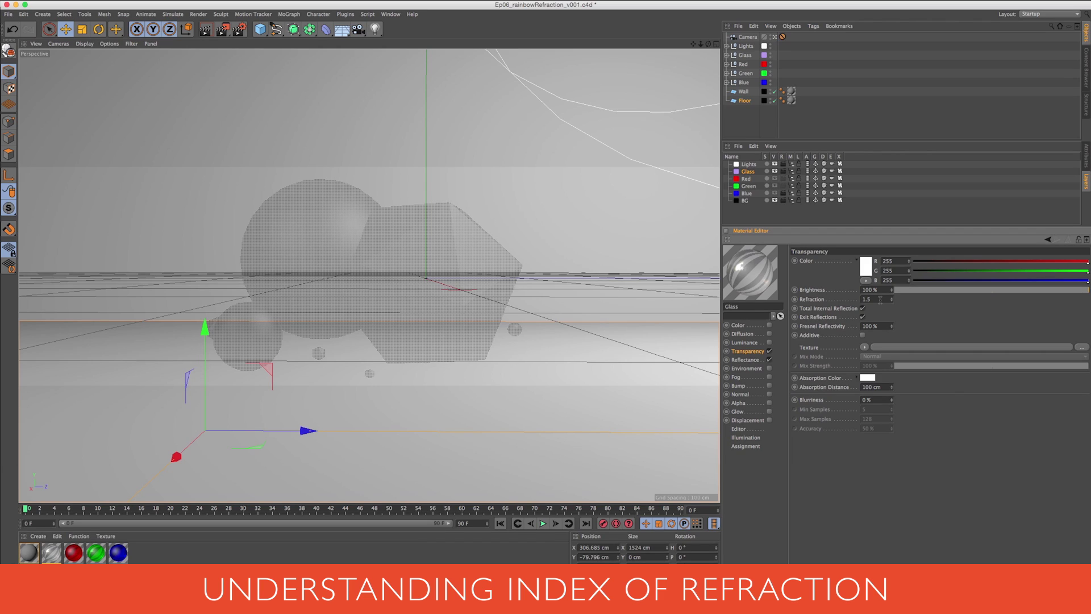
{"action": "key", "text": "Return"}
{"action": "left_click", "coordinate": [875, 299]}
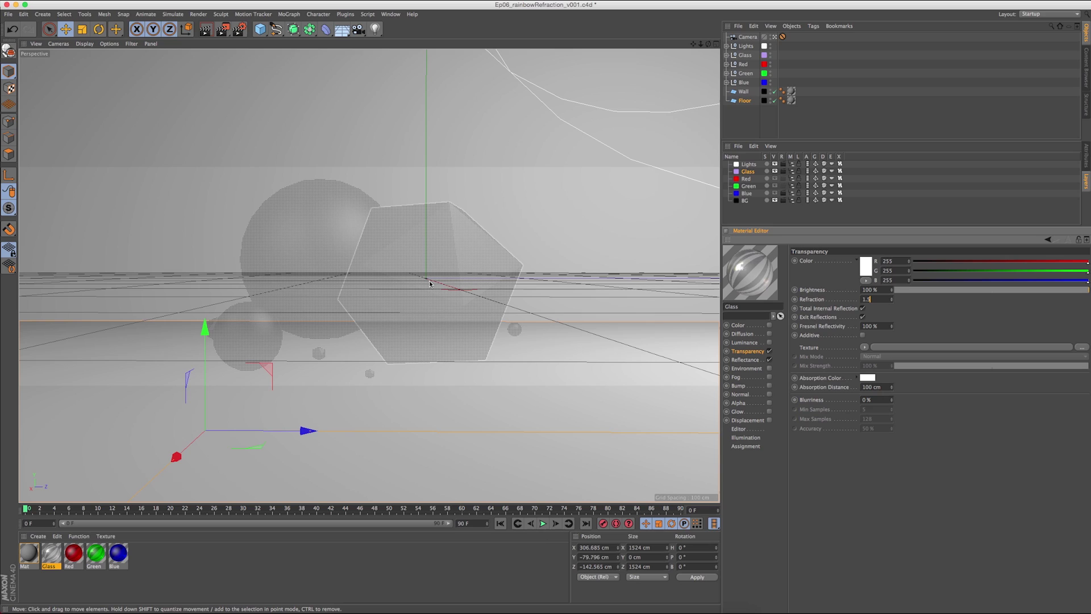
Step: Compare the transparency colors of the Glass, Red, Green and Blue materials
{"action": "left_click", "coordinate": [54, 557]}
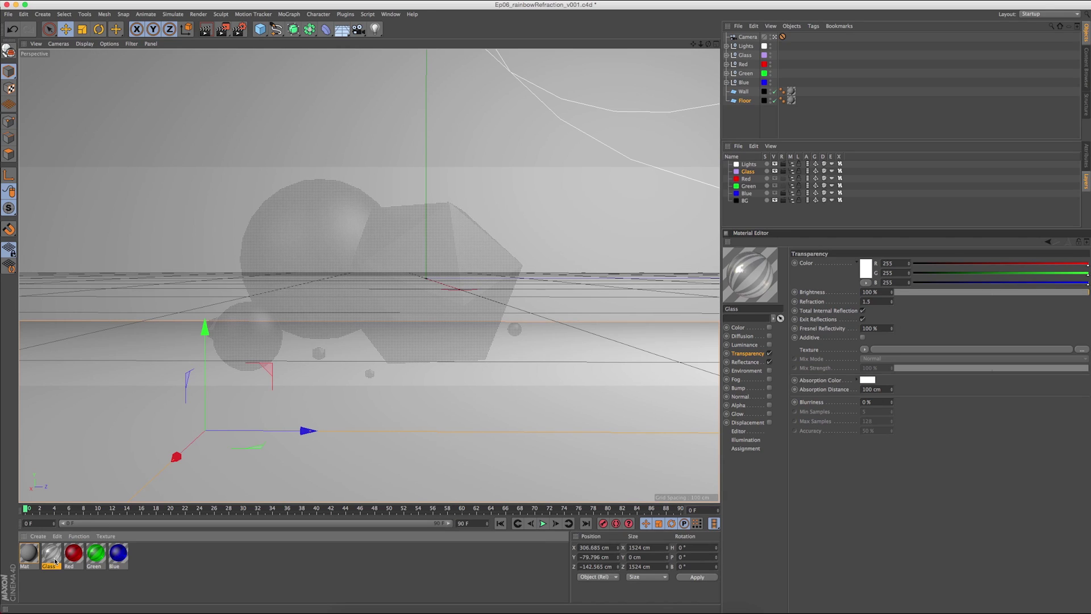
{"action": "left_click", "coordinate": [70, 557]}
{"action": "left_click", "coordinate": [96, 554]}
{"action": "left_click", "coordinate": [119, 555]}
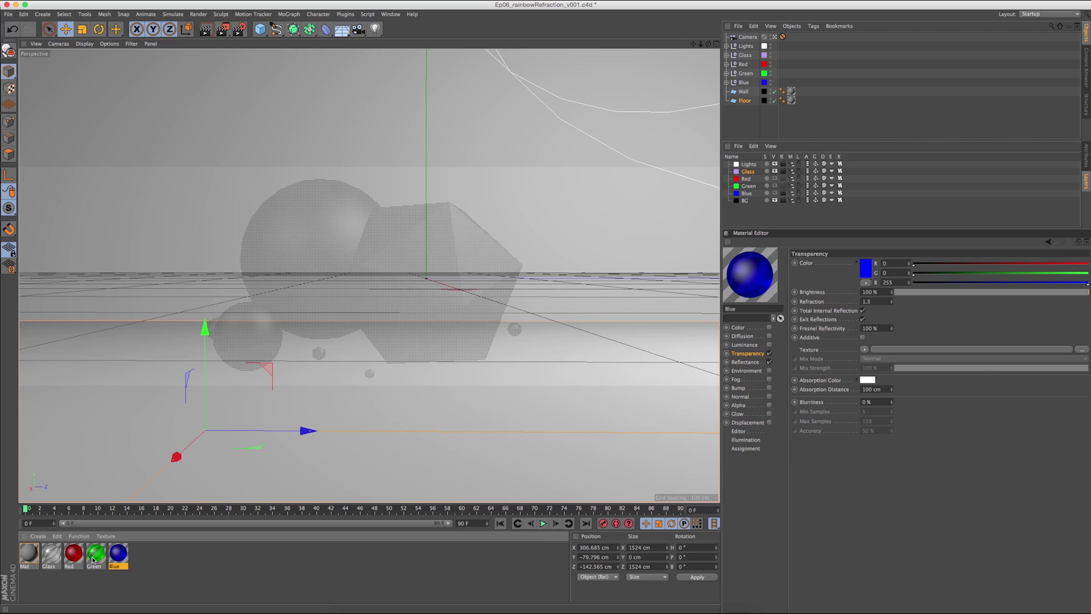
{"action": "left_click", "coordinate": [77, 555]}
{"action": "left_click", "coordinate": [92, 554]}
{"action": "left_click", "coordinate": [118, 554]}
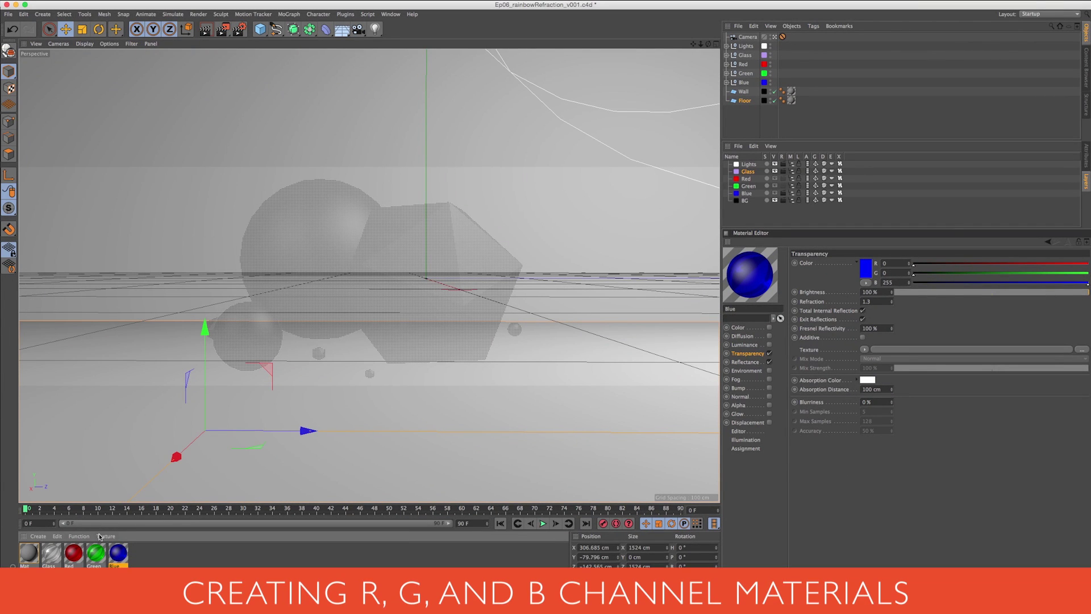
Step: Check the Refraction value of the Red, Green and Blue materials in turn
{"action": "left_click", "coordinate": [74, 553]}
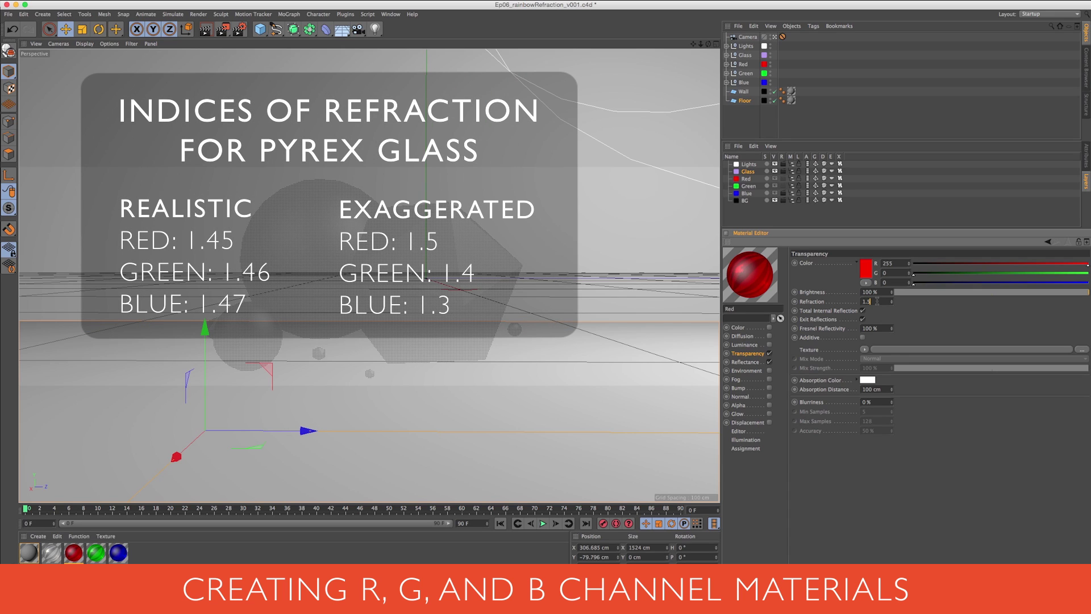
{"action": "left_click", "coordinate": [96, 552]}
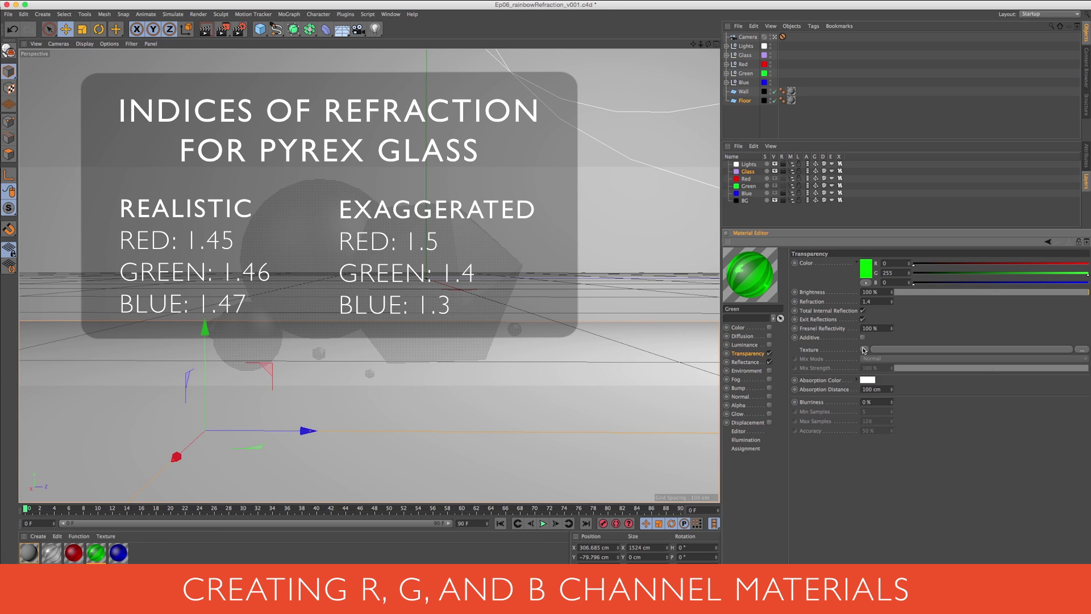
{"action": "left_click", "coordinate": [119, 552]}
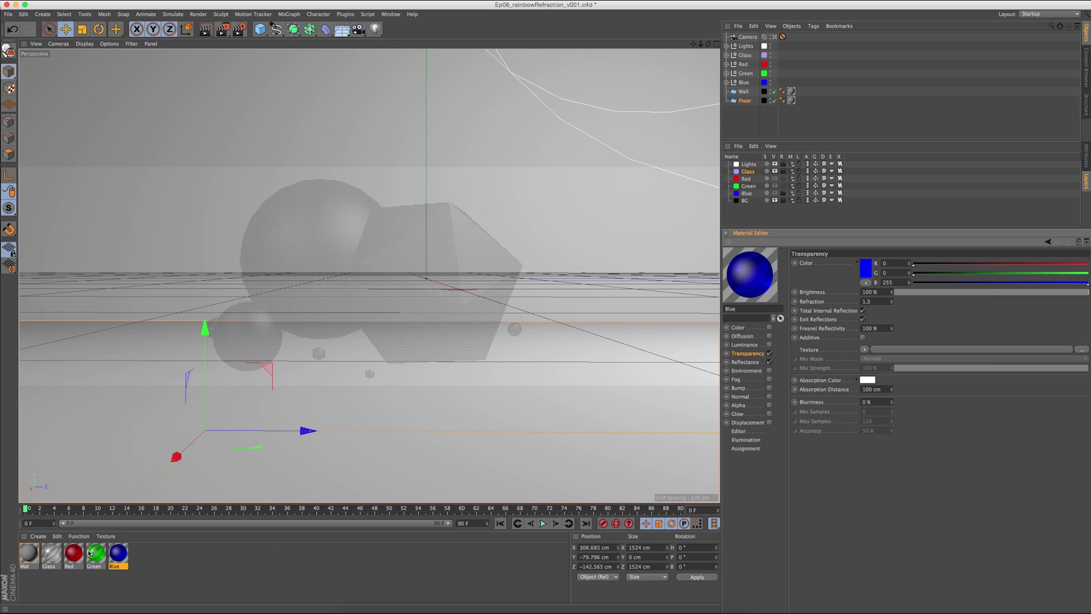
Step: Switch to Preview and review the red, green and blue render passes
{"action": "left_click", "coordinate": [713, 610]}
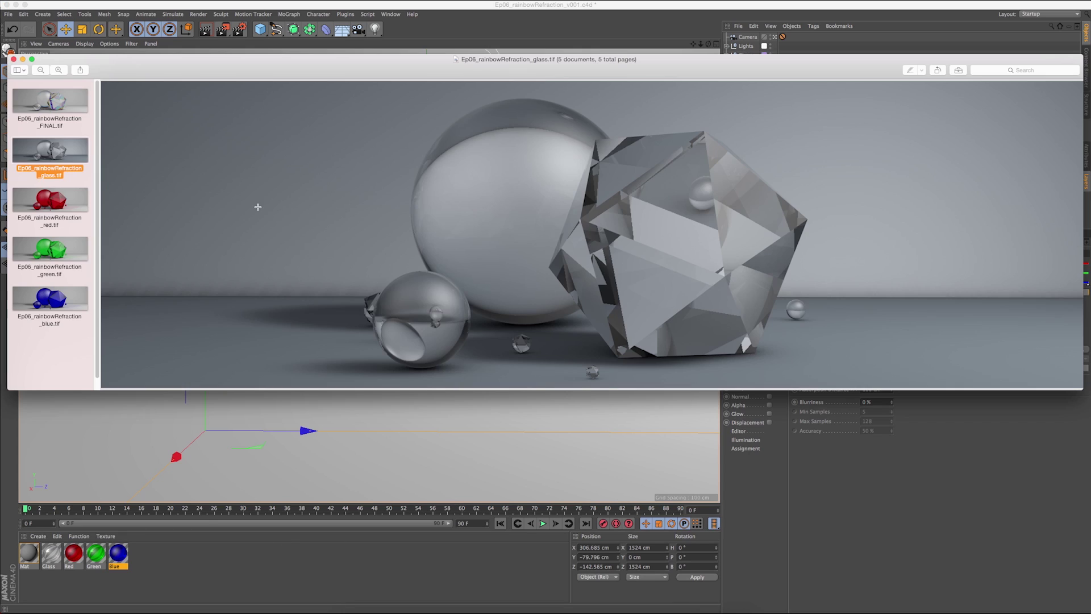
{"action": "left_click", "coordinate": [68, 198]}
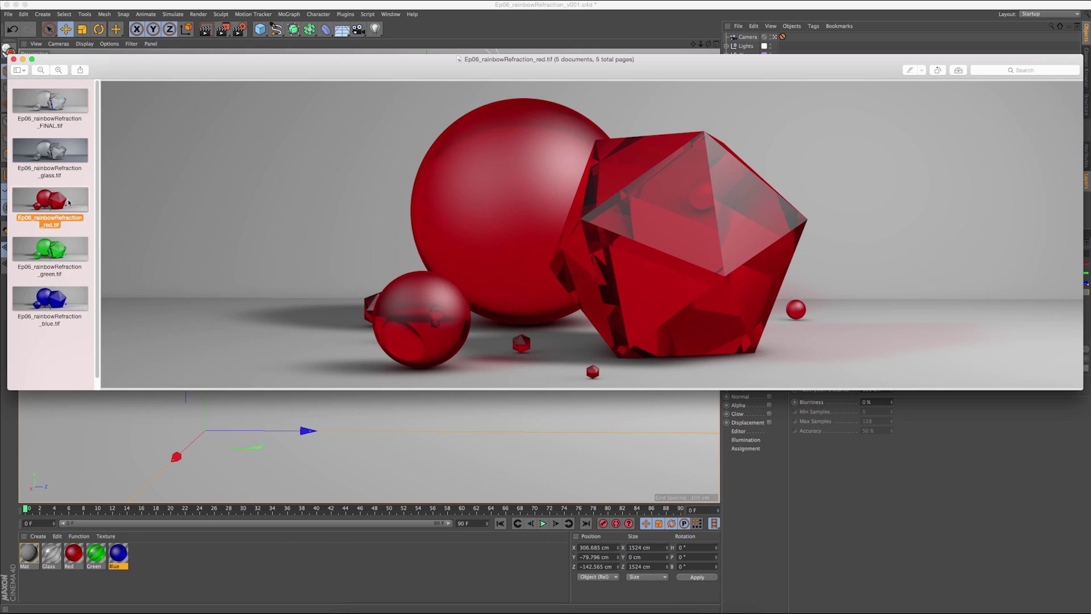
{"action": "left_click", "coordinate": [55, 243]}
{"action": "left_click", "coordinate": [59, 291]}
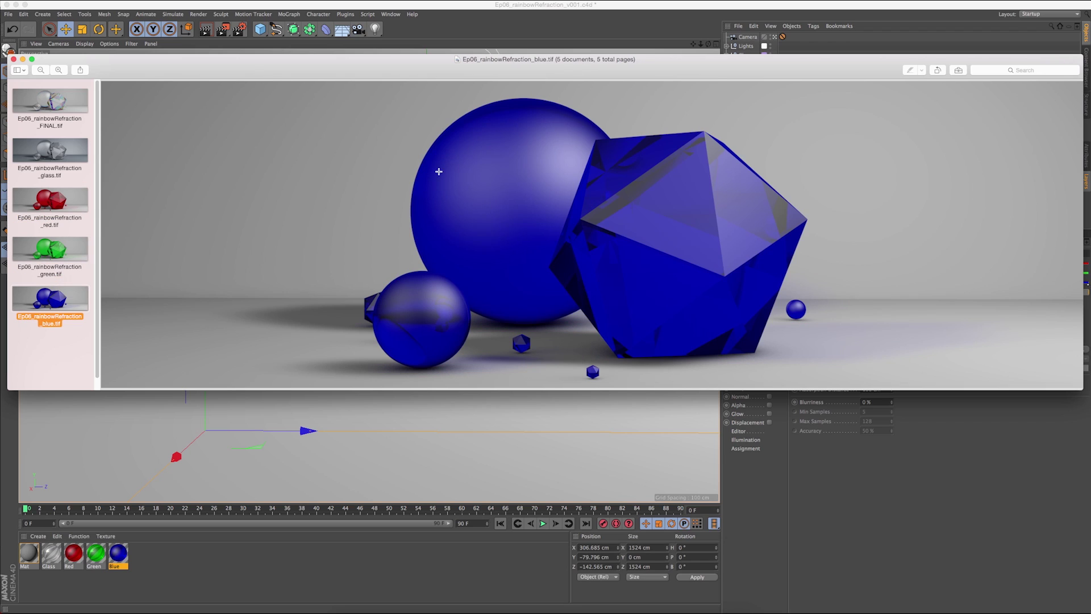
Step: Switch to After Effects and apply the Set Channels effect to the Rainbow Refractions layer
{"action": "left_click", "coordinate": [654, 611]}
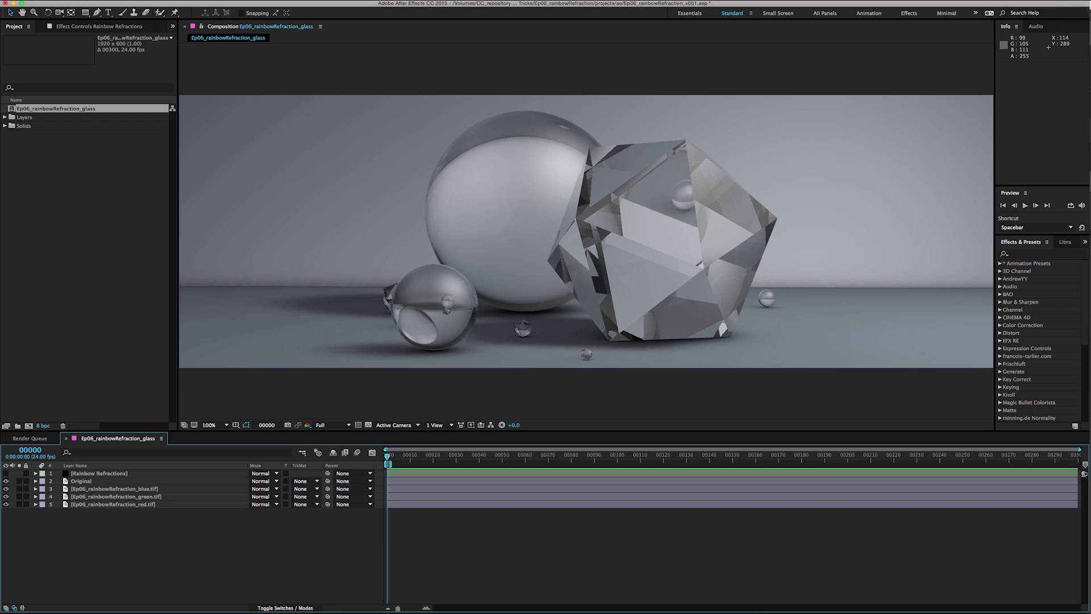
{"action": "left_click_drag", "start_coordinate": [160, 543], "coordinate": [87, 491]}
{"action": "left_click", "coordinate": [87, 483]}
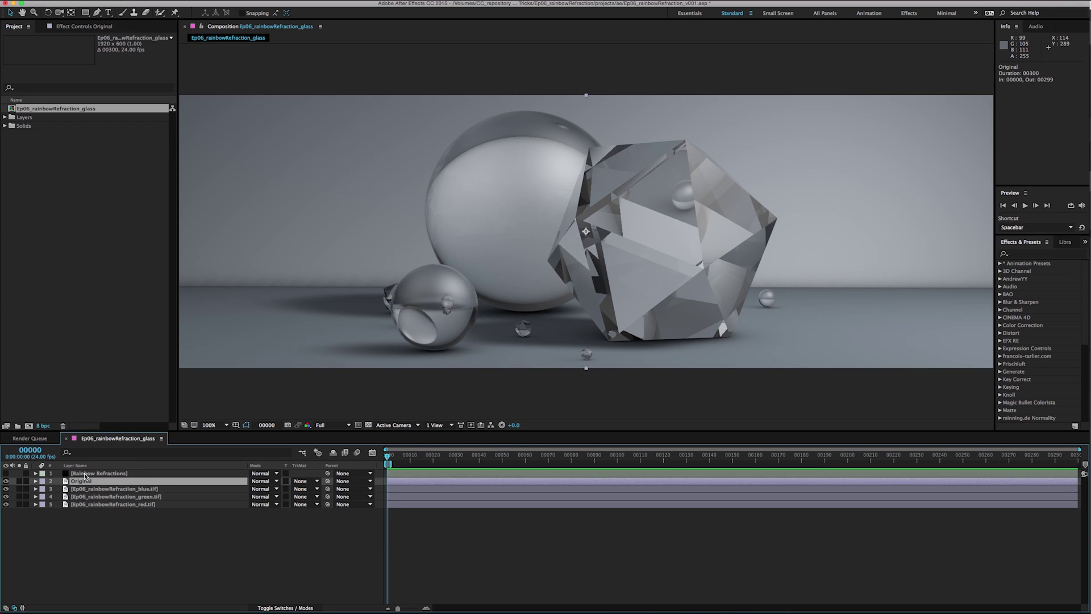
{"action": "left_click", "coordinate": [86, 474]}
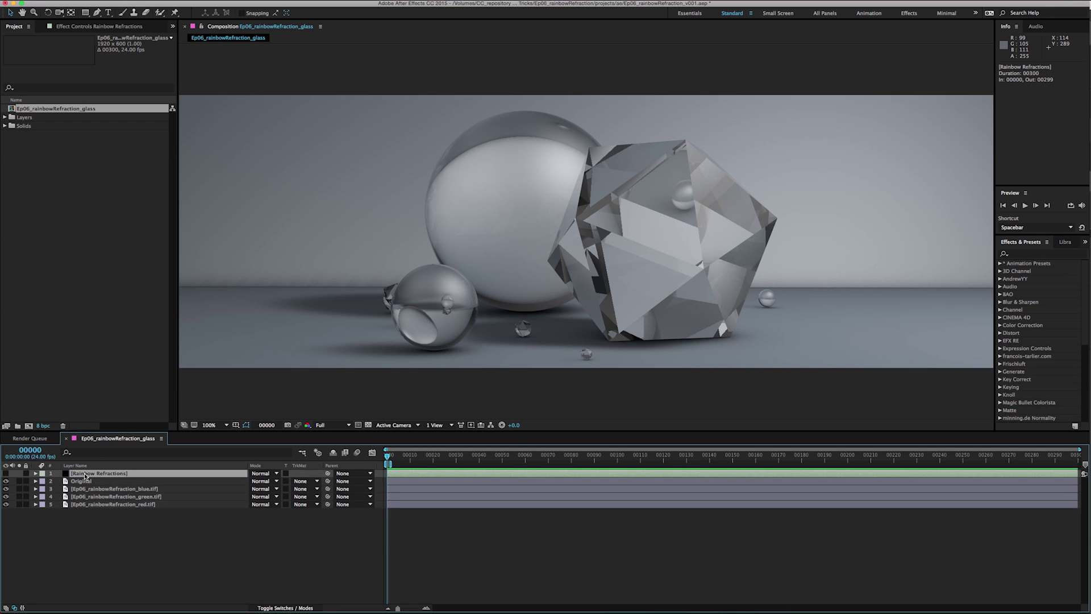
{"action": "left_click", "coordinate": [1042, 255]}
{"action": "type", "text": "set cha"}
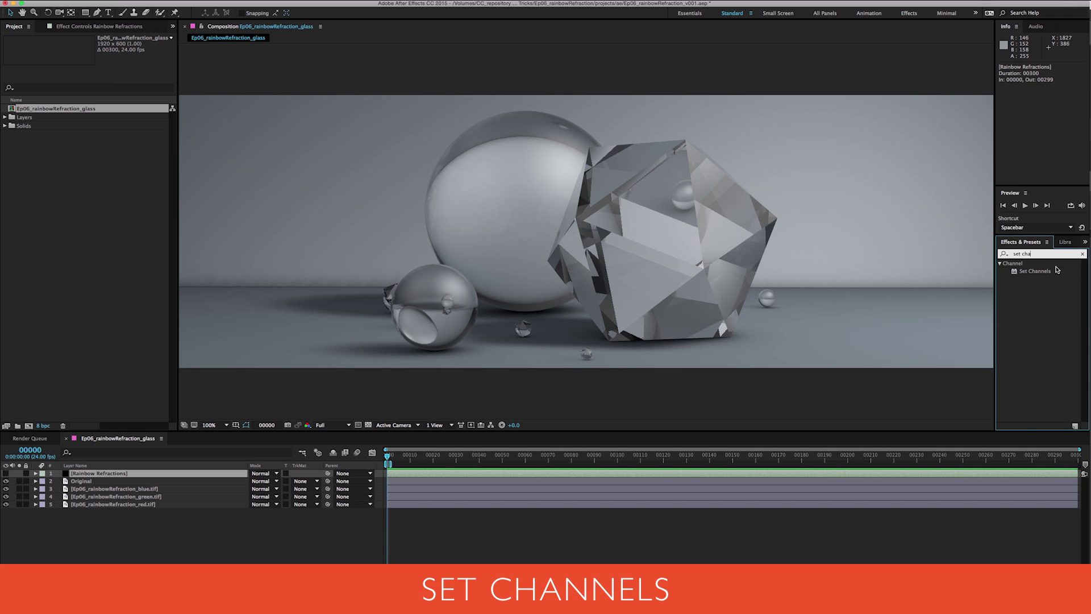
{"action": "double_click", "coordinate": [1035, 271]}
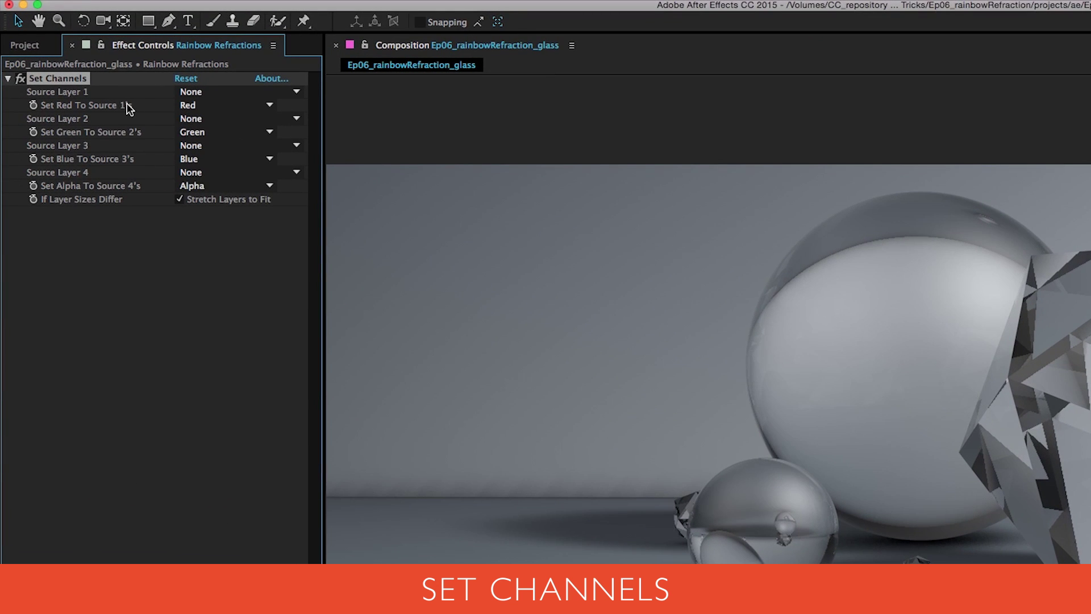
Step: Set Source Layers 1, 2 and 3 to the red, green and blue TIFF layers, and make the Rainbow Refractions layer visible
{"action": "left_click", "coordinate": [228, 92]}
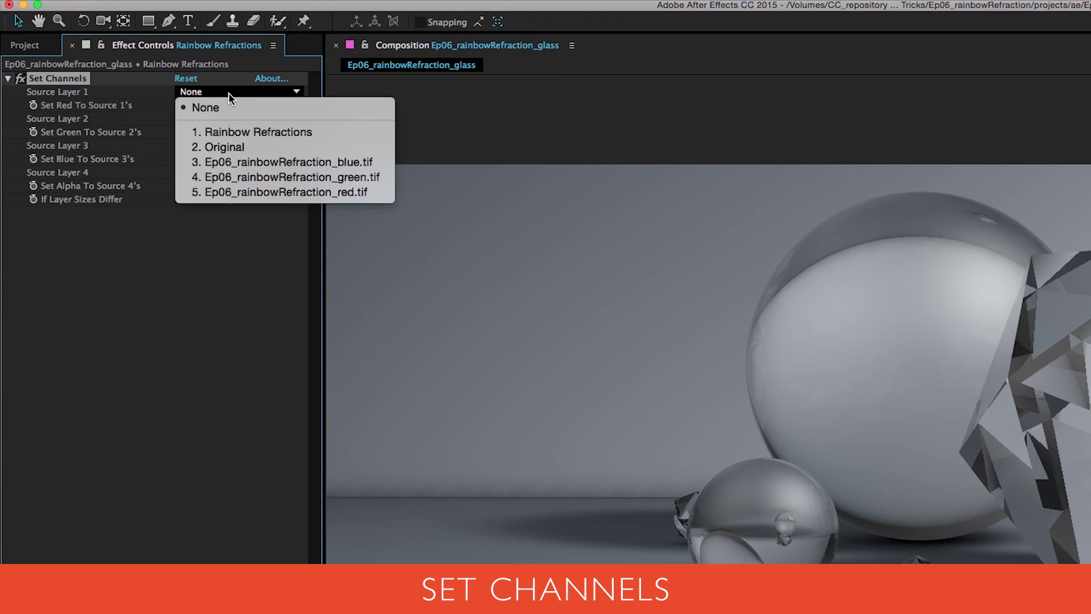
{"action": "left_click", "coordinate": [367, 191]}
{"action": "left_click", "coordinate": [209, 115]}
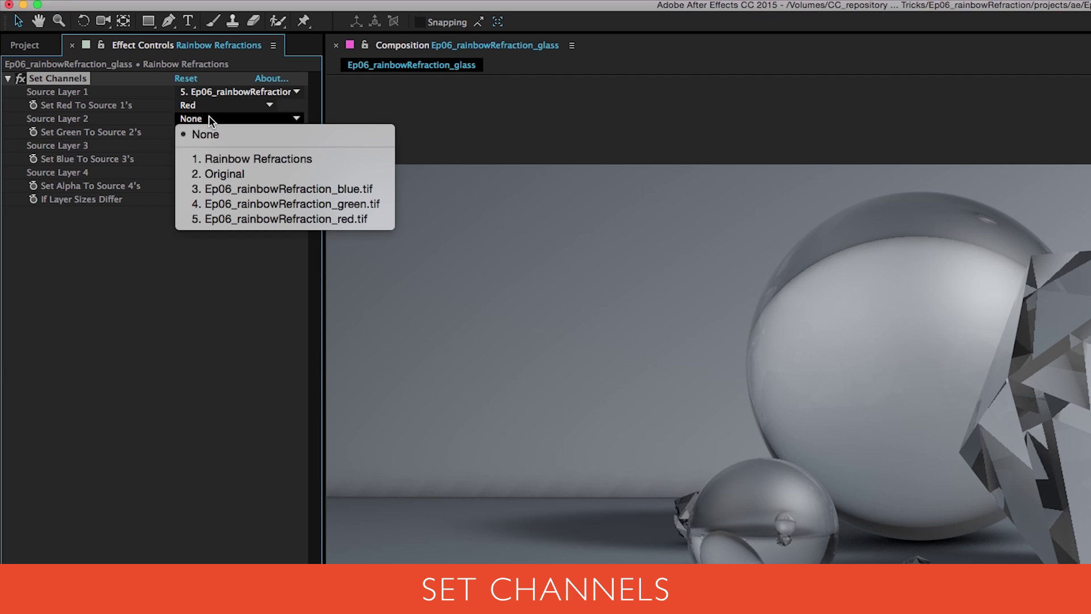
{"action": "left_click", "coordinate": [316, 205]}
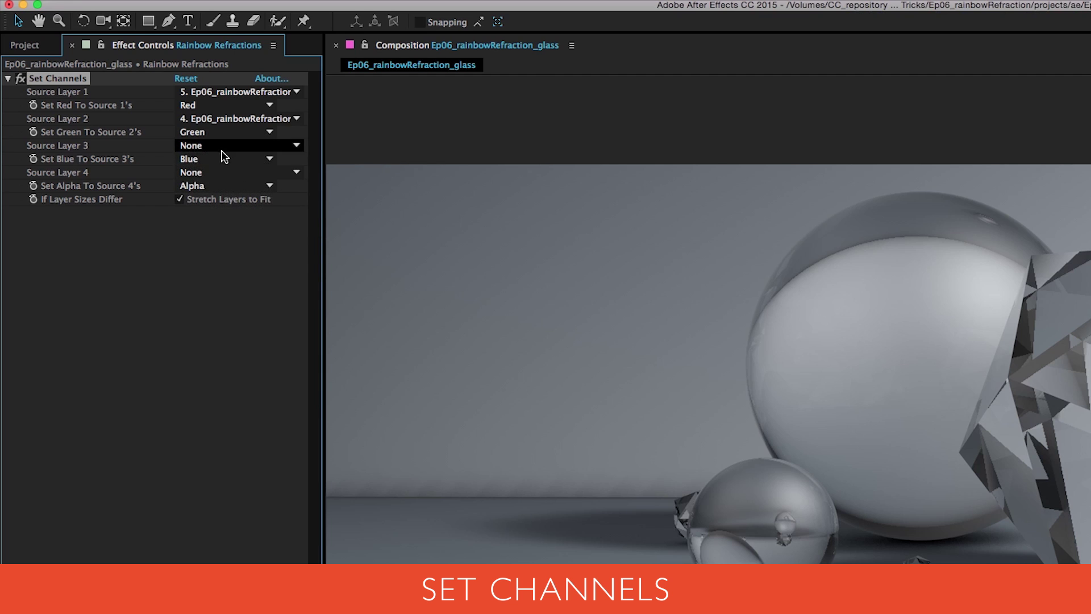
{"action": "left_click", "coordinate": [290, 146]}
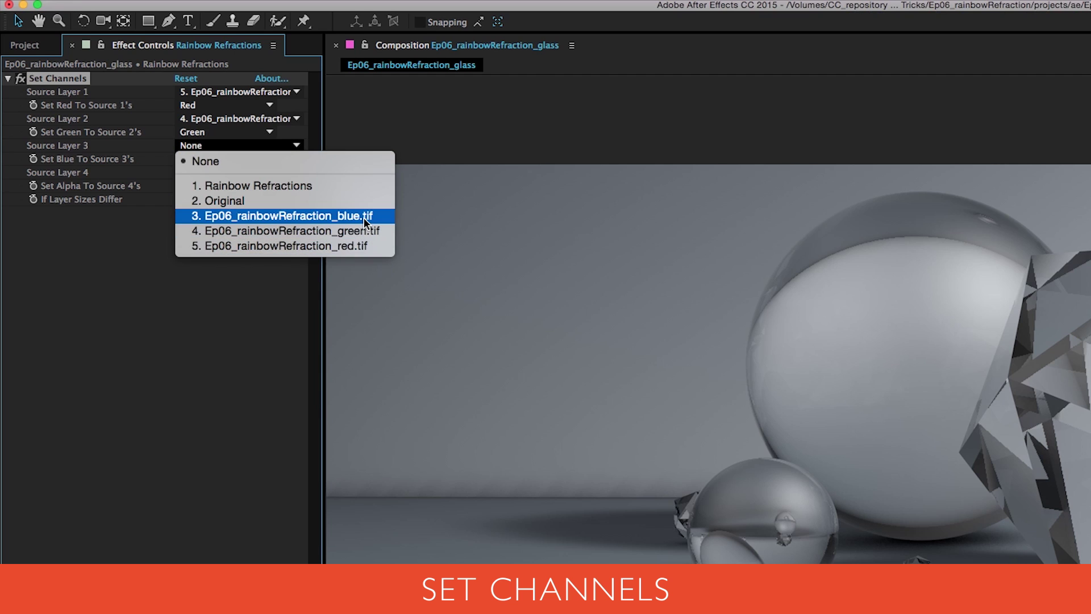
{"action": "left_click", "coordinate": [341, 216]}
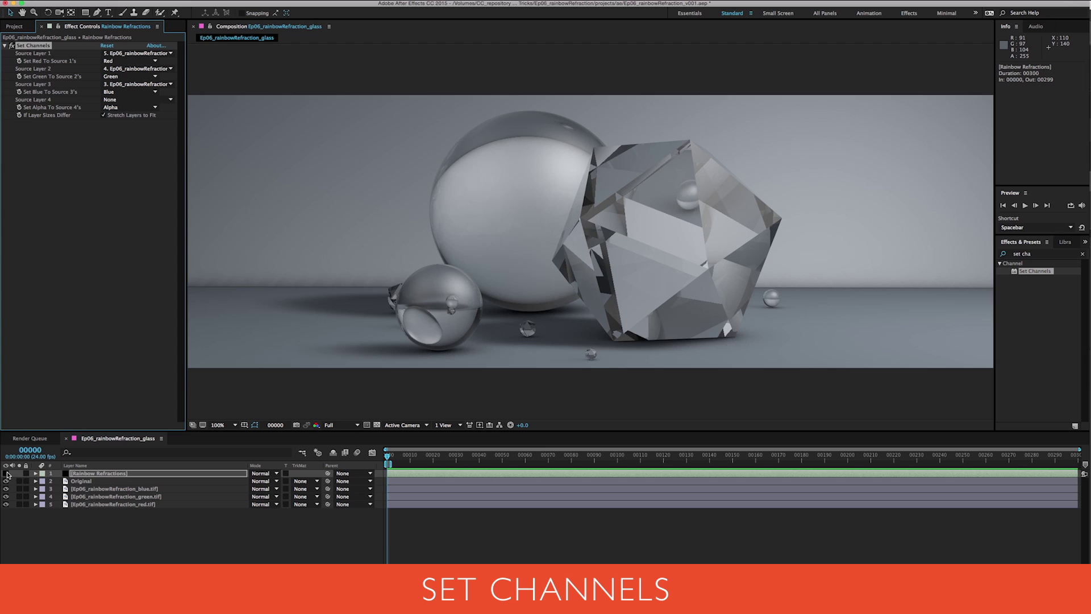
{"action": "left_click", "coordinate": [6, 473]}
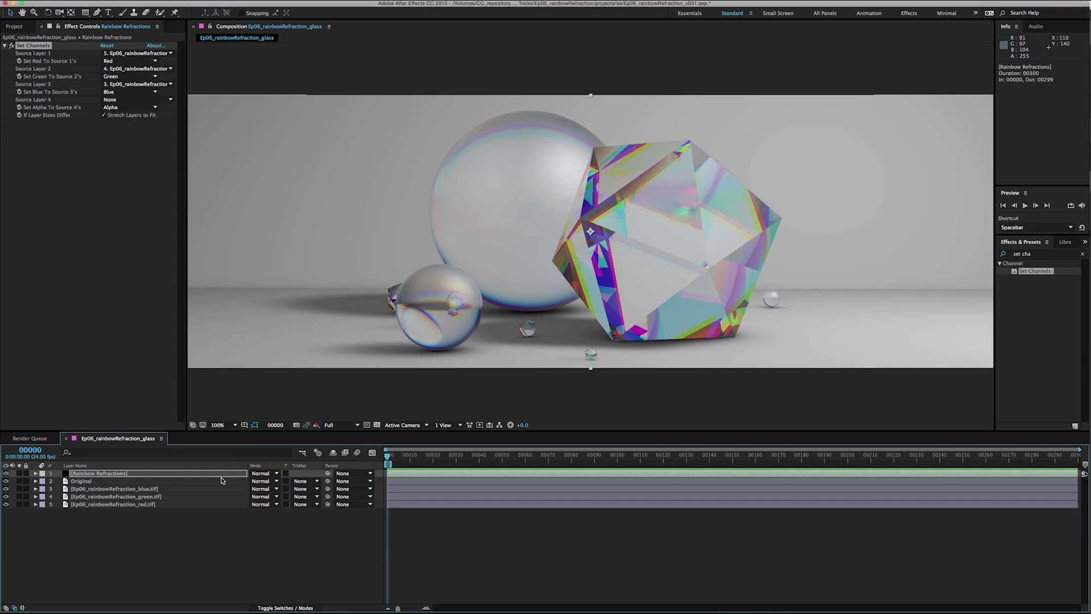
Step: Reveal the Rainbow Refractions layer's Opacity and look at its available blending modes without changing either
{"action": "key", "text": "t"}
{"action": "left_click", "coordinate": [260, 473]}
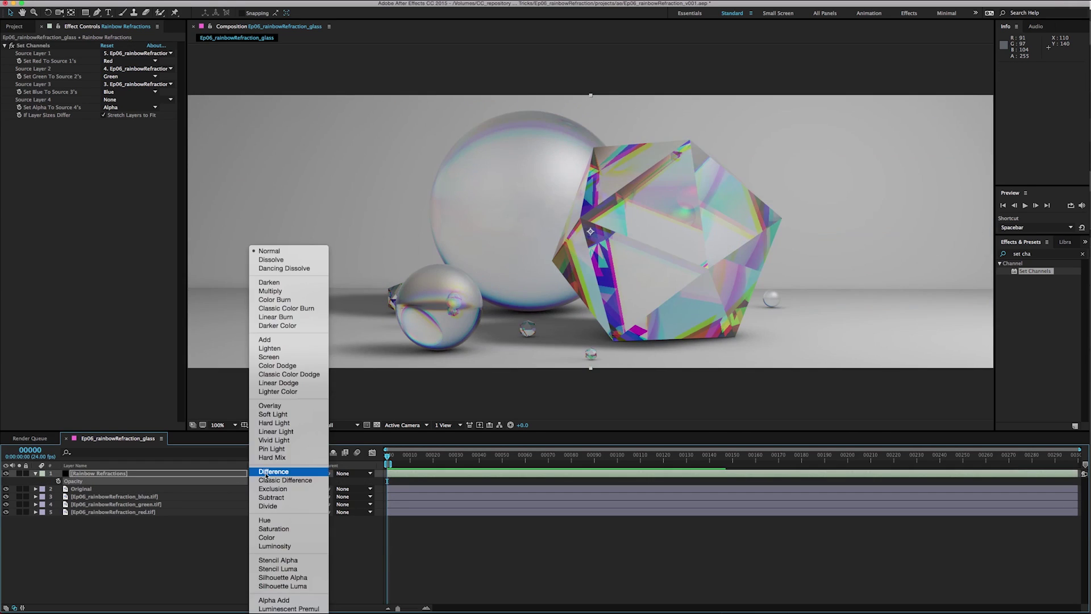
{"action": "key", "text": "Escape"}
{"action": "left_click_drag", "start_coordinate": [262, 481], "coordinate": [261, 481]}
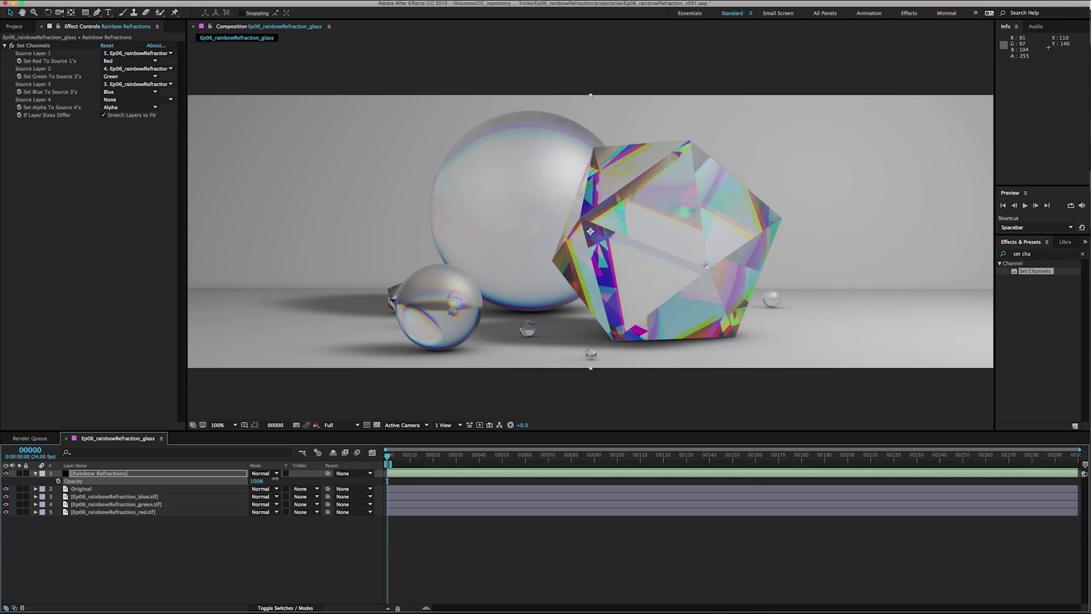
{"action": "left_click", "coordinate": [277, 562]}
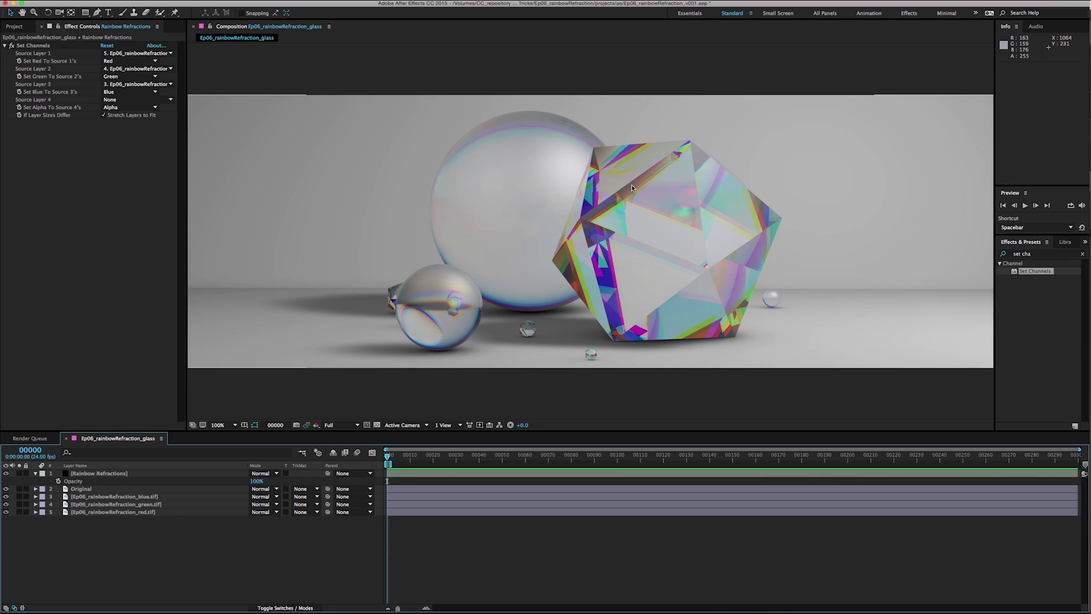
{"action": "left_click", "coordinate": [682, 192]}
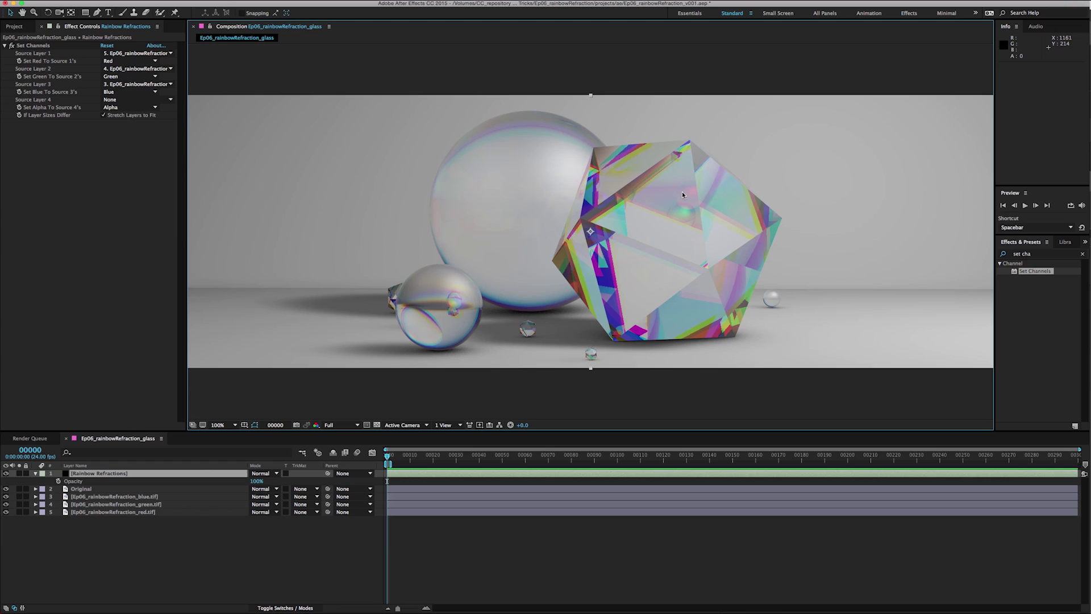